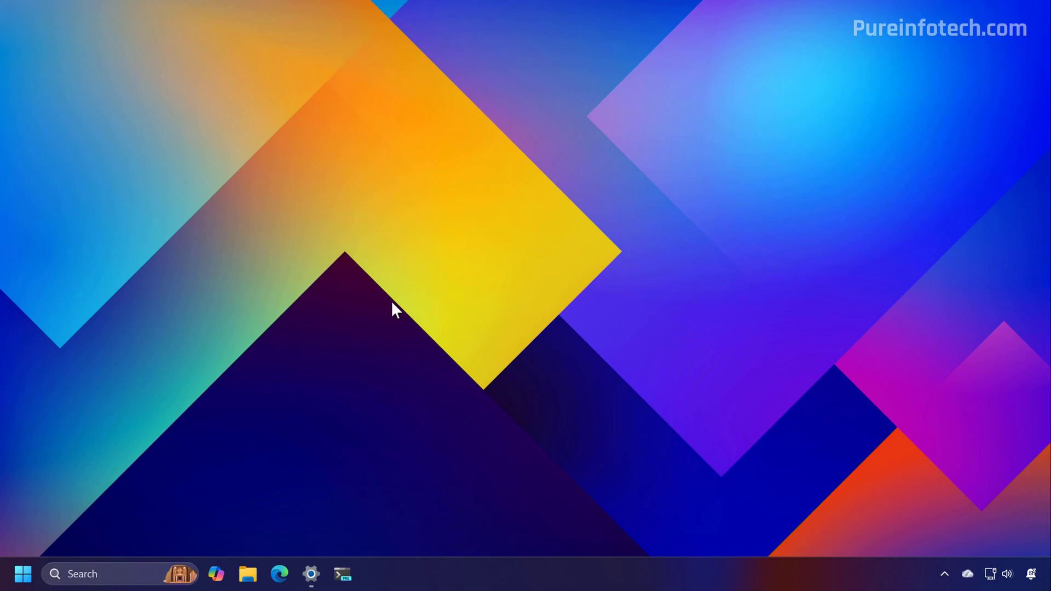
Open the Run dialog, look at its command history and Browse window, then cancel it
{"action": "key", "text": "super+r"}
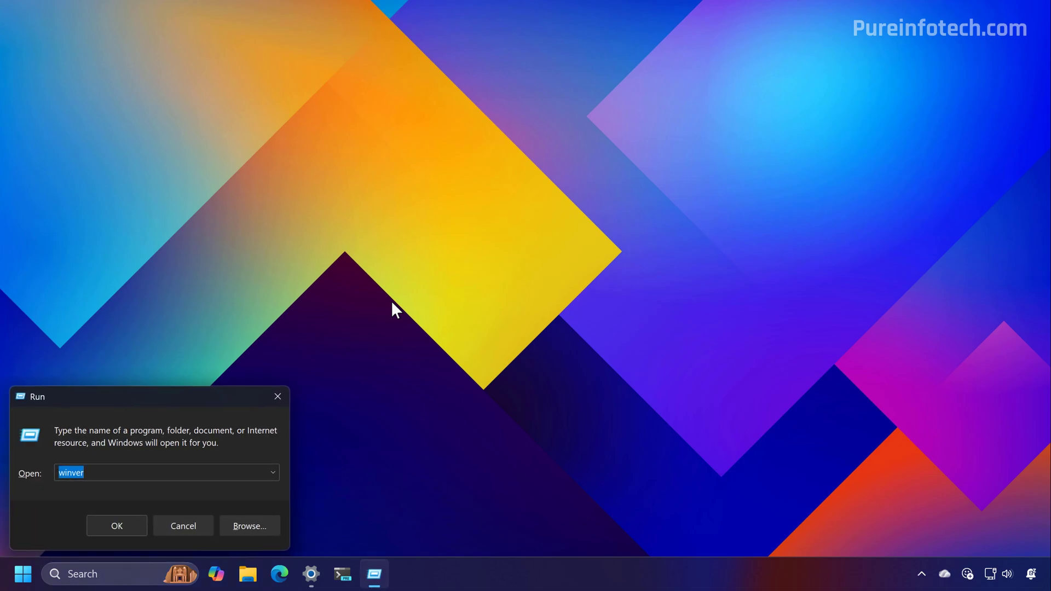
{"action": "left_click_drag", "start_coordinate": [195, 399], "coordinate": [542, 175]}
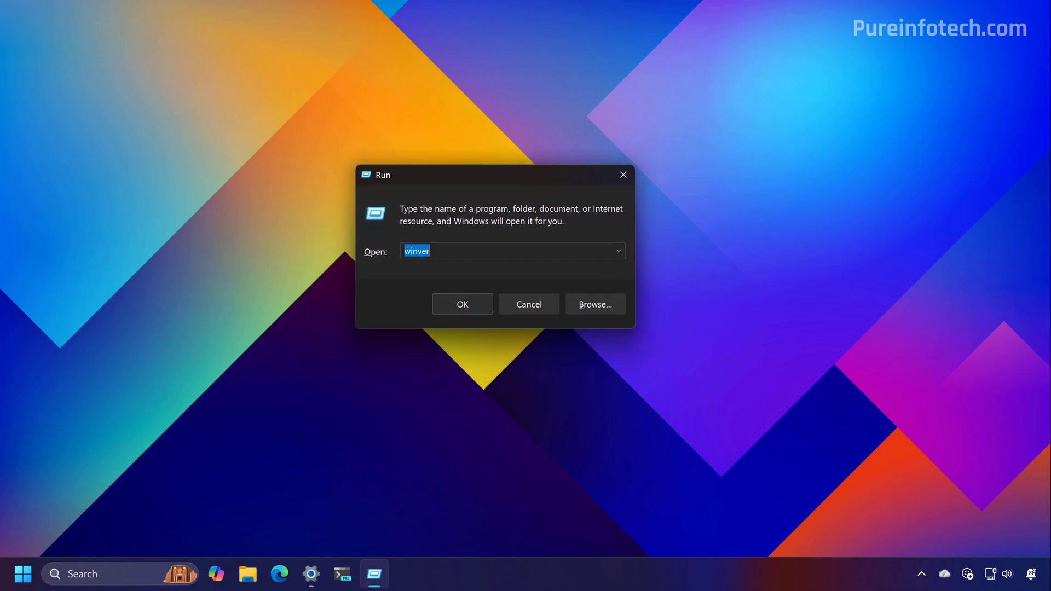
{"action": "left_click", "coordinate": [619, 251]}
{"action": "left_click", "coordinate": [621, 252]}
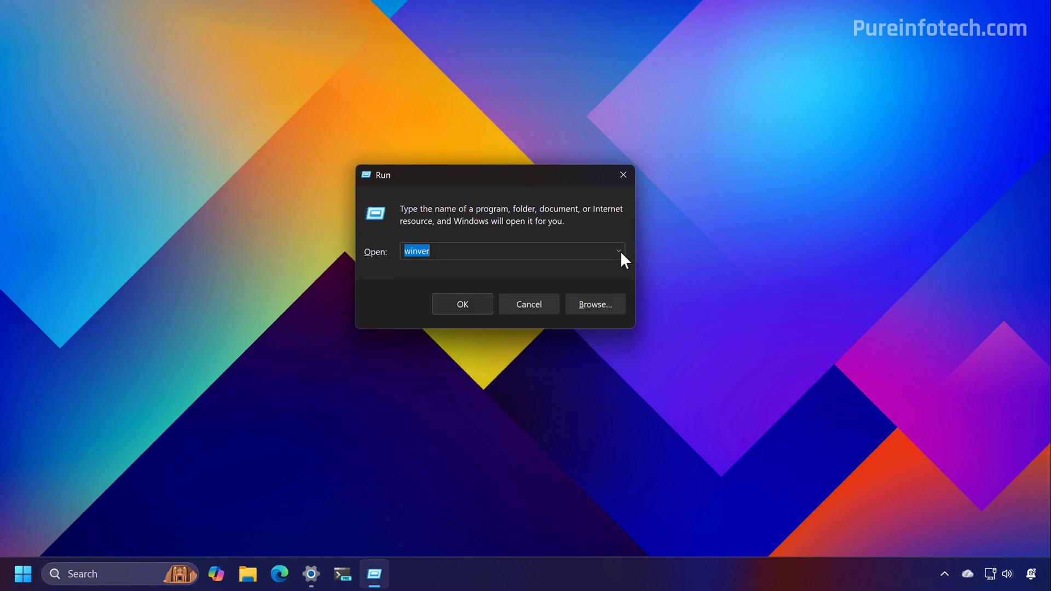
{"action": "left_click", "coordinate": [601, 301]}
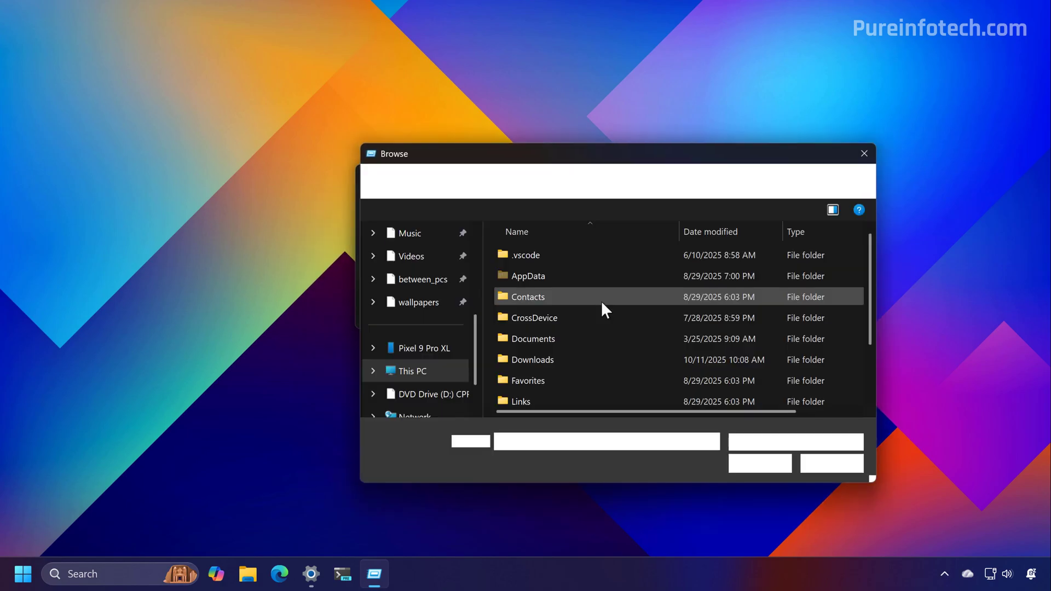
{"action": "left_click", "coordinate": [867, 151]}
{"action": "left_click", "coordinate": [516, 299]}
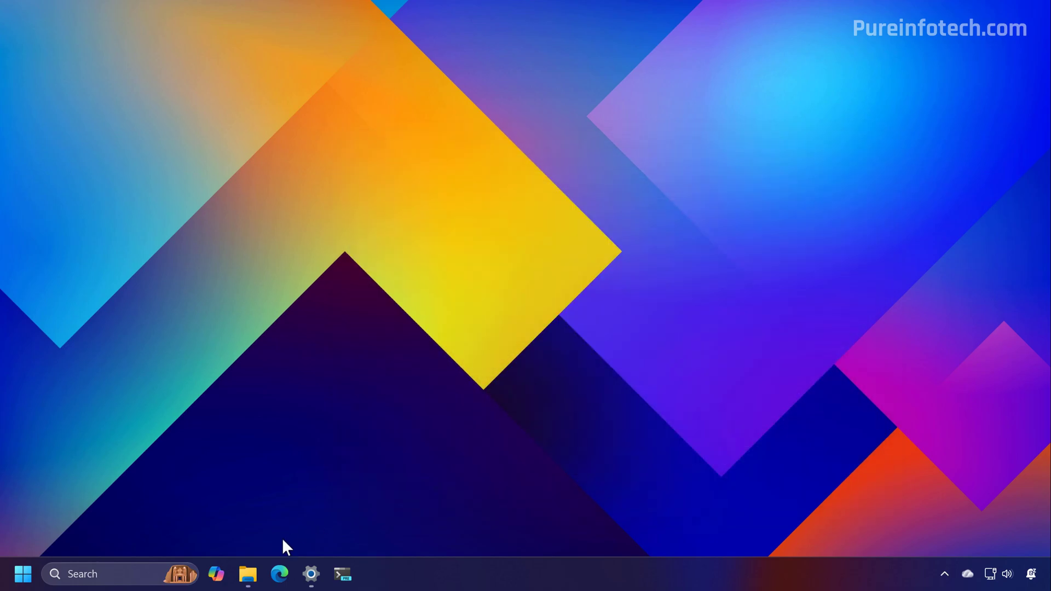
Open Folder Options from File Explorer and keep Home as the starting location
{"action": "left_click", "coordinate": [250, 575]}
{"action": "left_click", "coordinate": [662, 113]}
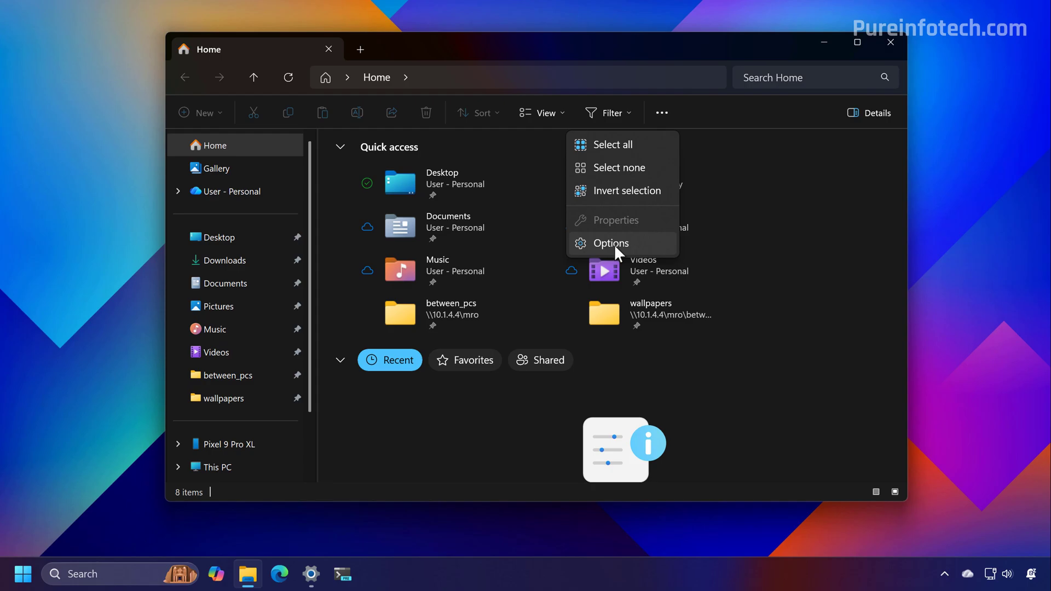
{"action": "left_click", "coordinate": [614, 245]}
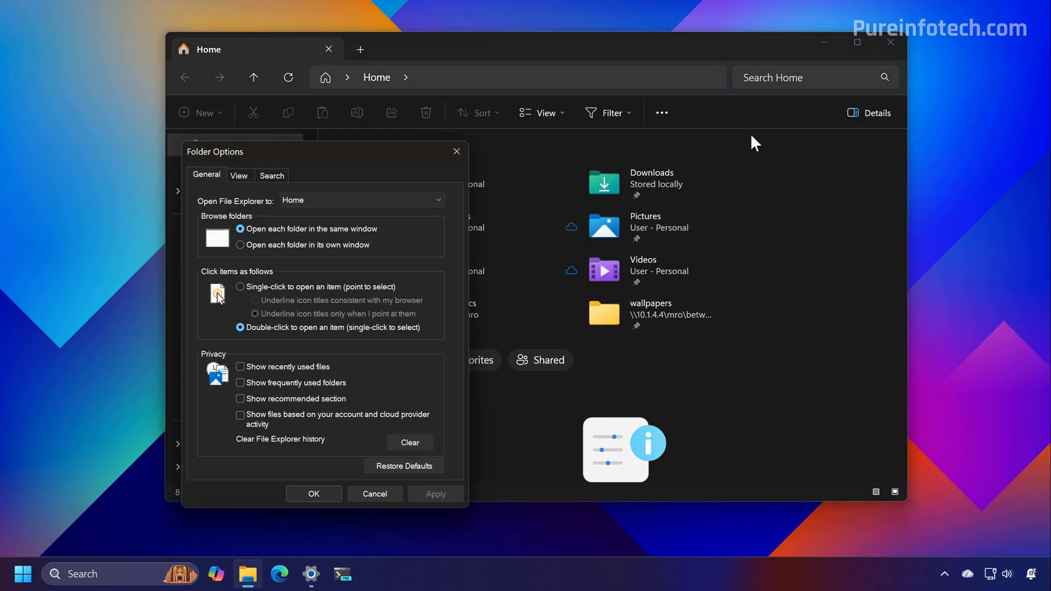
{"action": "left_click_drag", "start_coordinate": [332, 148], "coordinate": [509, 119]}
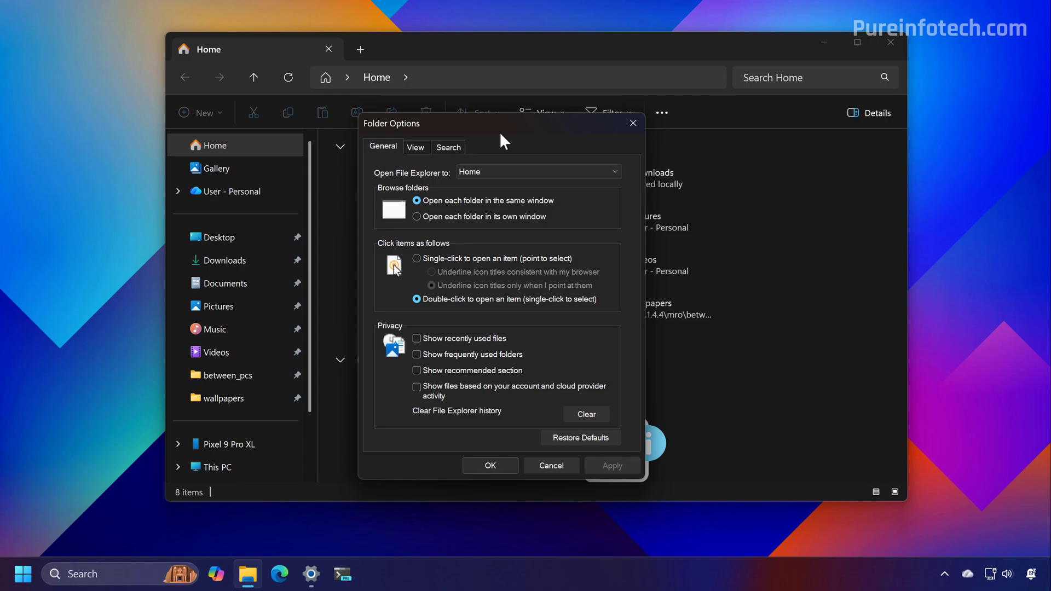
{"action": "left_click", "coordinate": [520, 167]}
{"action": "left_click", "coordinate": [520, 168]}
Look through the View and Search tabs, then return to the General tab
{"action": "left_click", "coordinate": [420, 146]}
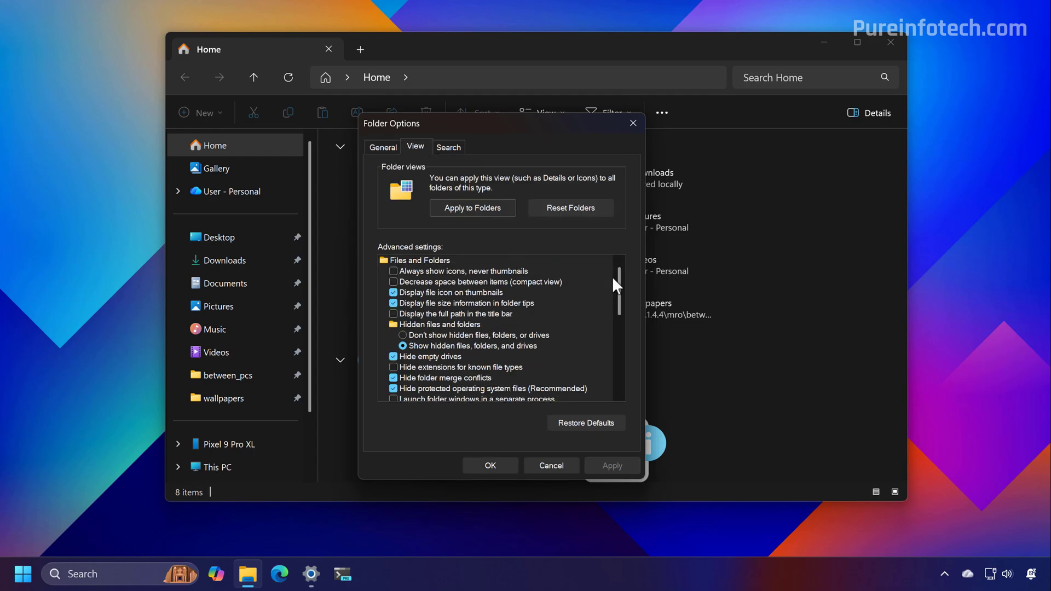
{"action": "left_click_drag", "start_coordinate": [613, 278], "coordinate": [618, 258]}
{"action": "left_click", "coordinate": [449, 147]}
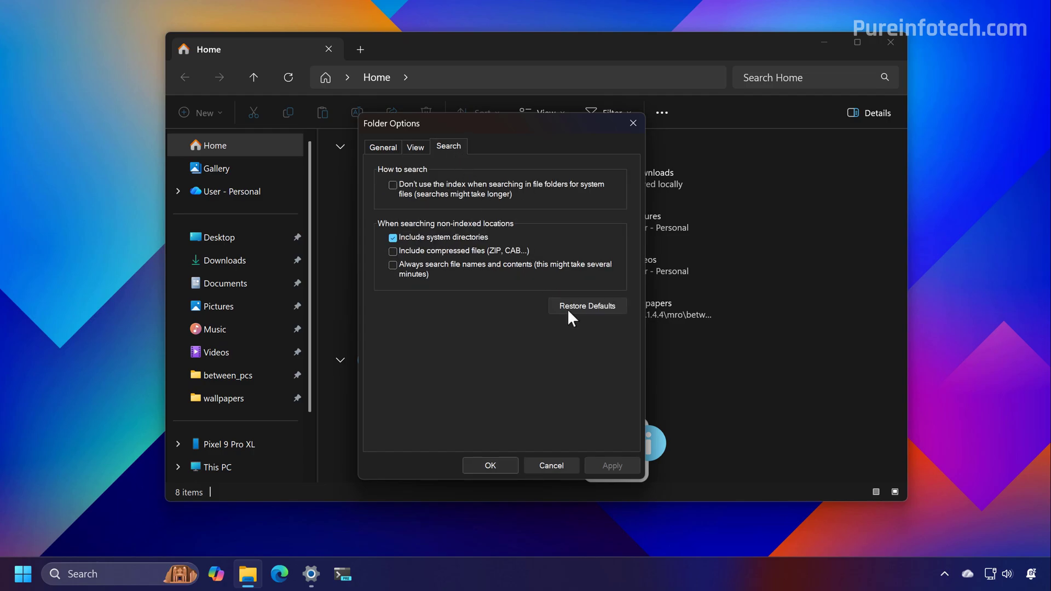
{"action": "left_click", "coordinate": [418, 147]}
{"action": "left_click", "coordinate": [383, 145]}
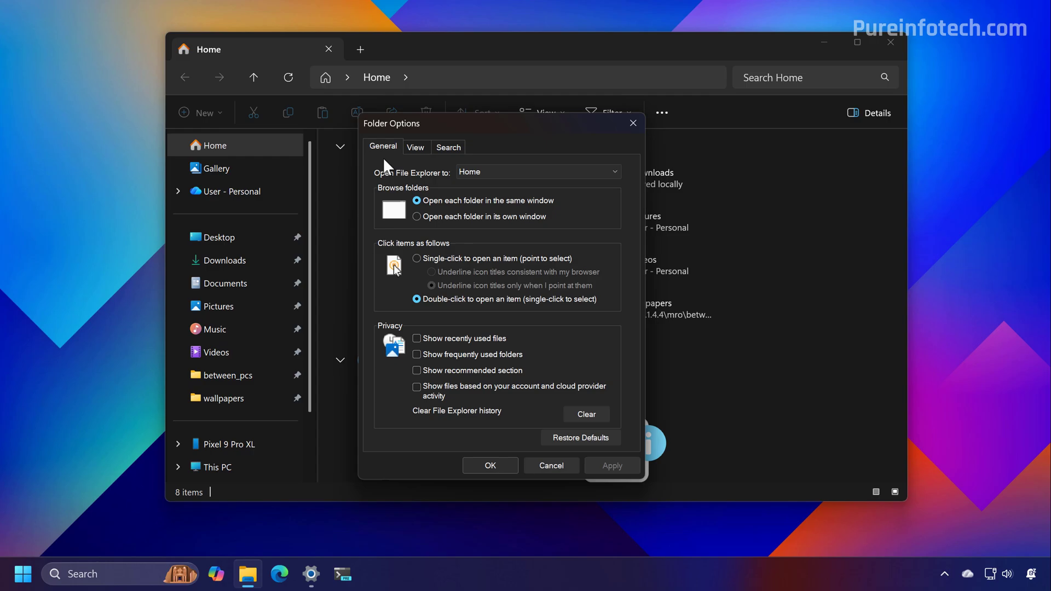
Close Folder Options, go to Bluetooth & devices > Mobile devices, and preview adding a device
{"action": "left_click", "coordinate": [490, 466]}
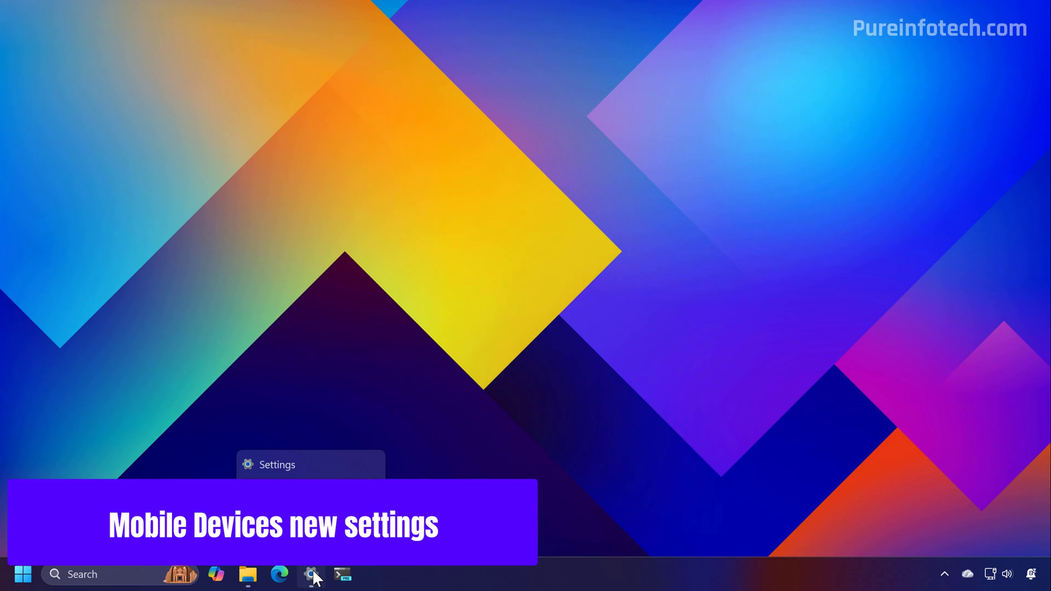
{"action": "left_click", "coordinate": [313, 570]}
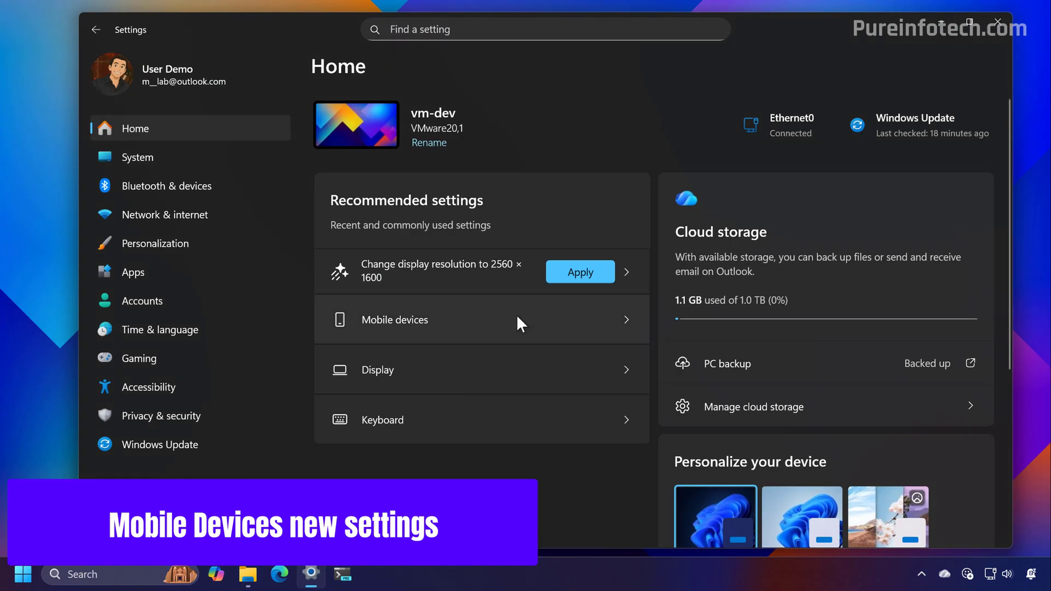
{"action": "left_click", "coordinate": [182, 186]}
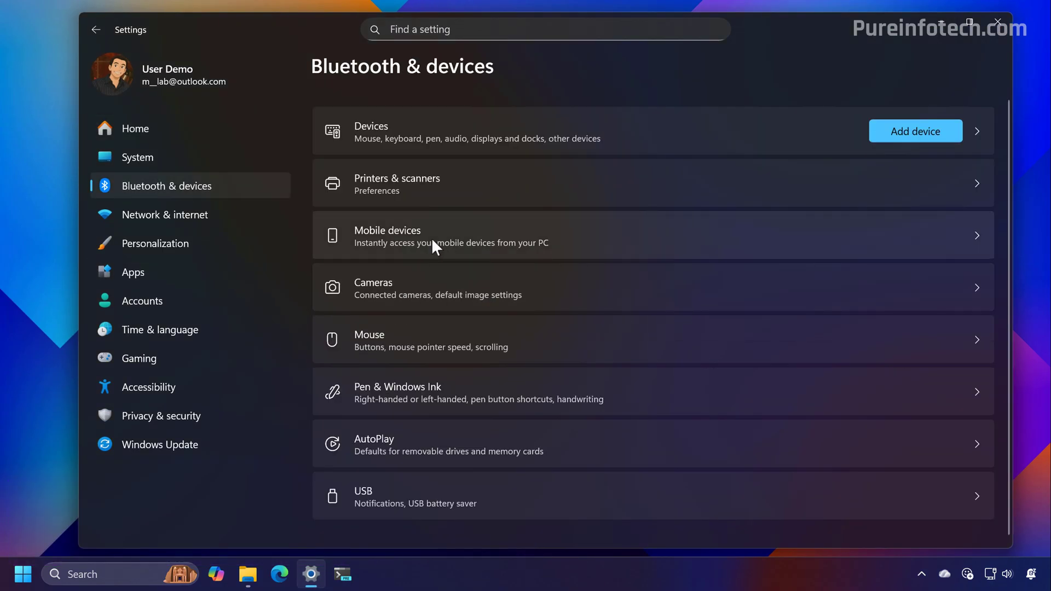
{"action": "left_click", "coordinate": [432, 241]}
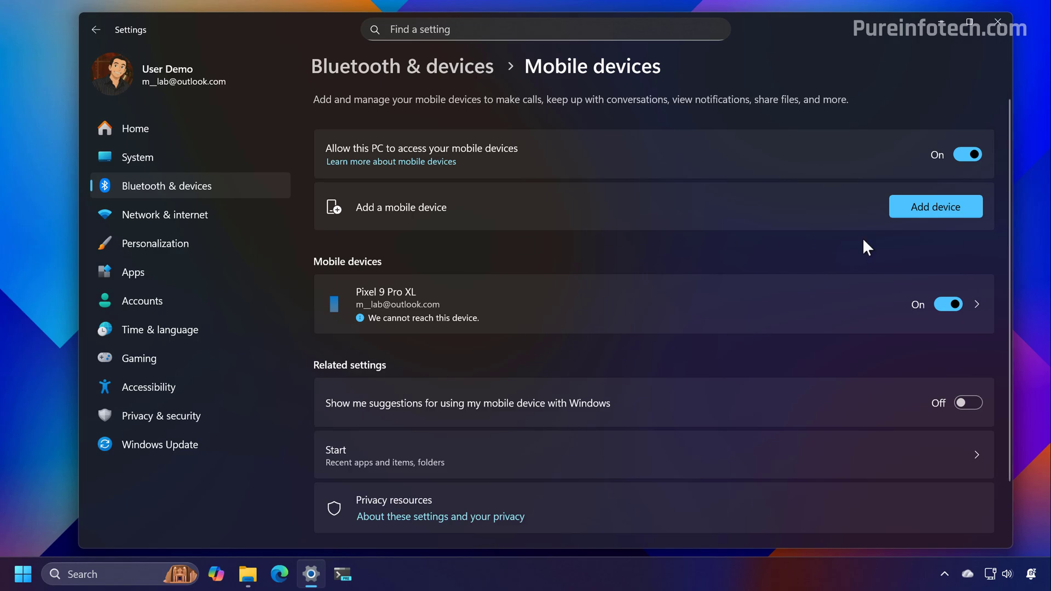
{"action": "left_click", "coordinate": [925, 211]}
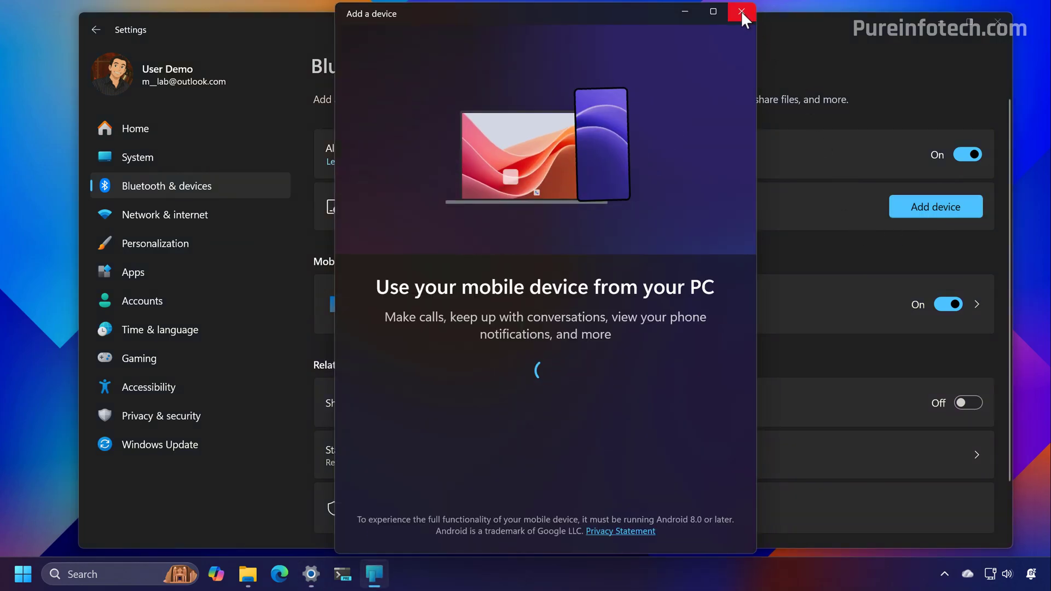
{"action": "left_click", "coordinate": [741, 11]}
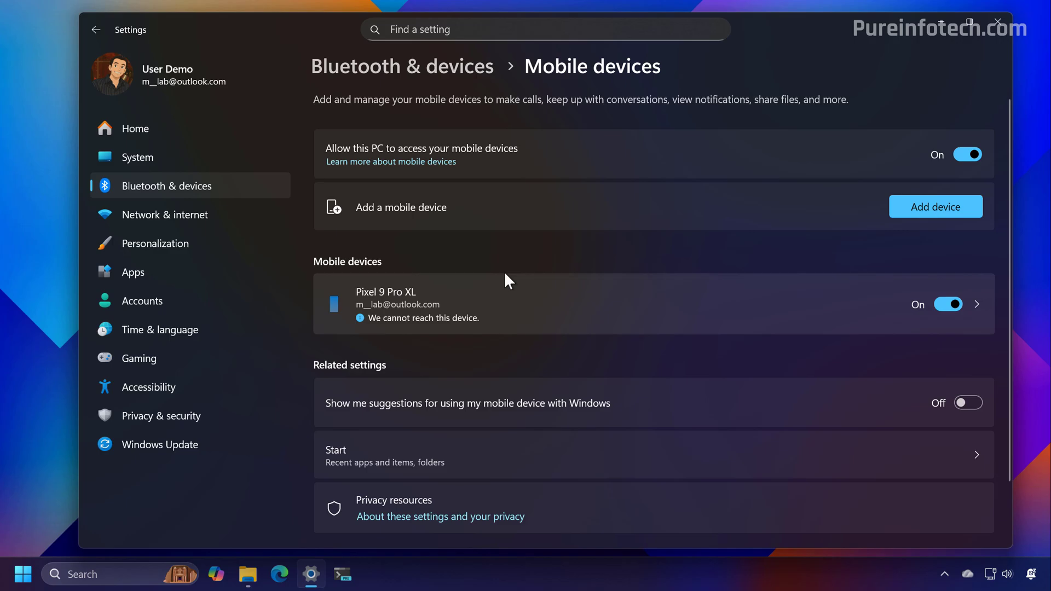
Open the Pixel 9 Pro XL's device page and scroll through its feature settings
{"action": "left_click", "coordinate": [544, 295]}
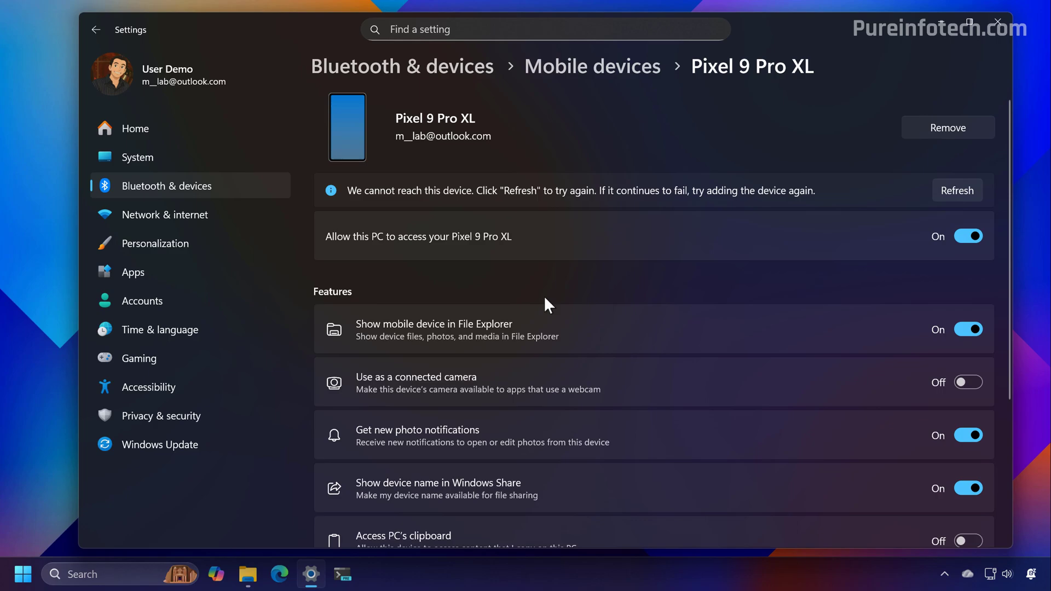
{"action": "scroll", "coordinate": [545, 298], "scroll_direction": "down", "scroll_amount": 4}
{"action": "scroll", "coordinate": [544, 298], "scroll_direction": "up", "scroll_amount": 3}
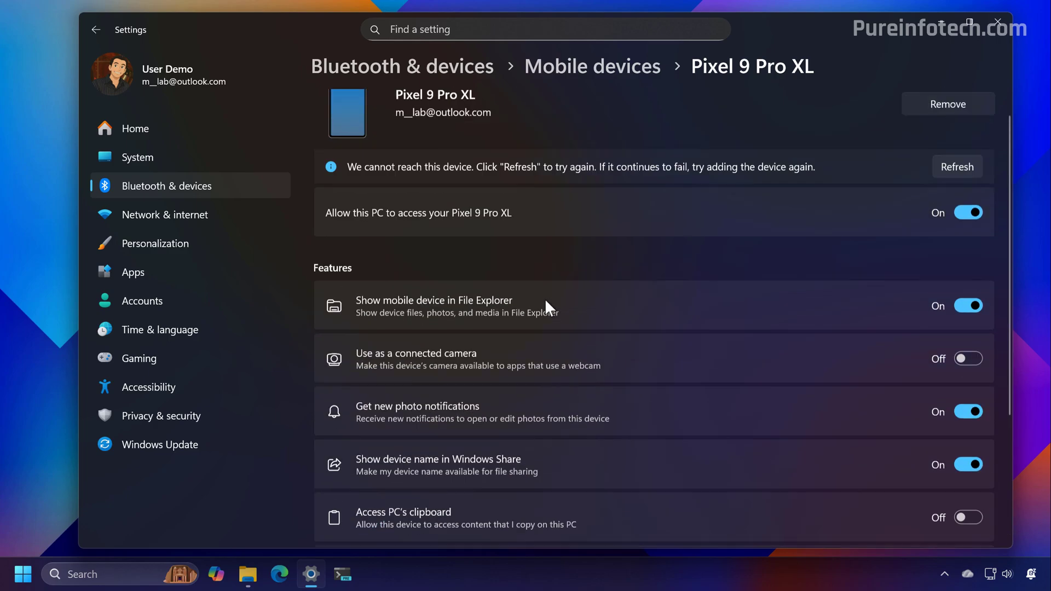
{"action": "scroll", "coordinate": [546, 307], "scroll_direction": "up", "scroll_amount": 1}
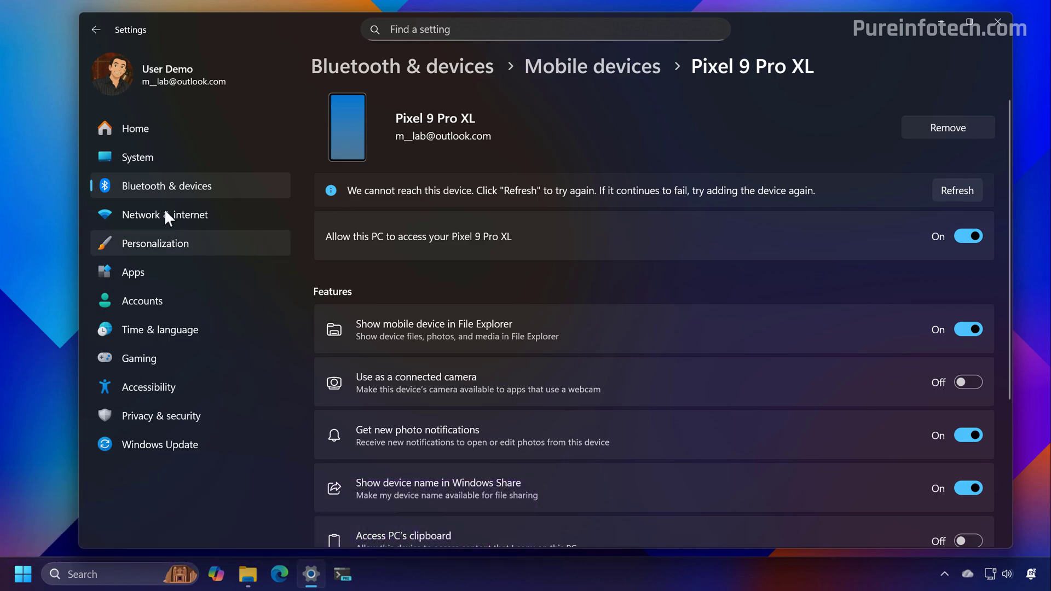
Go to System > Nearby sharing settings
{"action": "left_click", "coordinate": [183, 159]}
{"action": "scroll", "coordinate": [548, 252], "scroll_direction": "down", "scroll_amount": 3}
{"action": "left_click", "coordinate": [558, 225]}
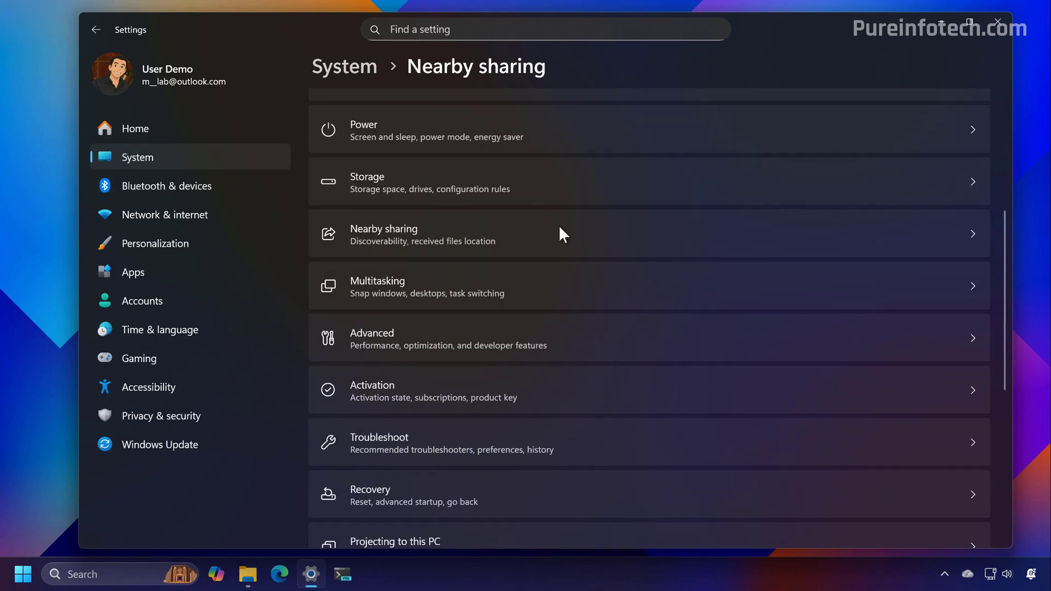
{"action": "left_click", "coordinate": [560, 225]}
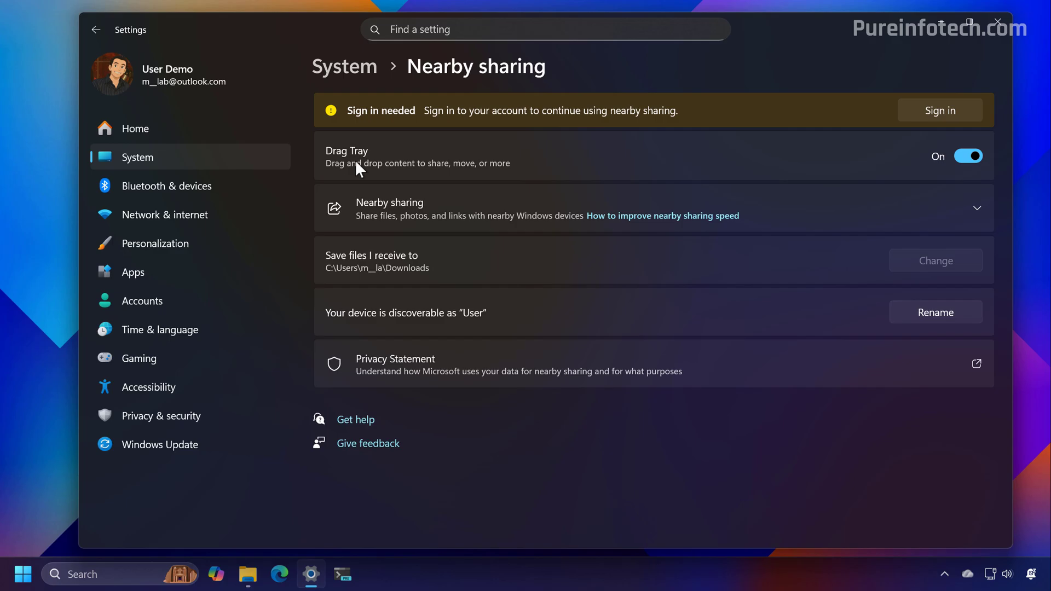
Drag image1.jpg in Downloads\New folder upward to bring up the share tray
{"action": "left_click", "coordinate": [248, 574]}
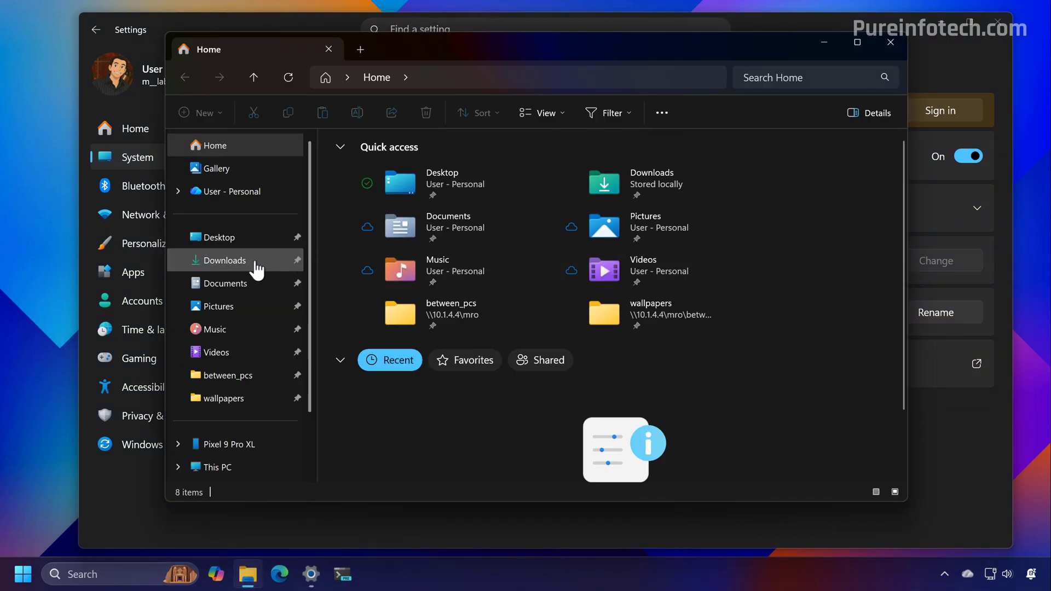
{"action": "left_click", "coordinate": [253, 263]}
{"action": "double_click", "coordinate": [376, 179]}
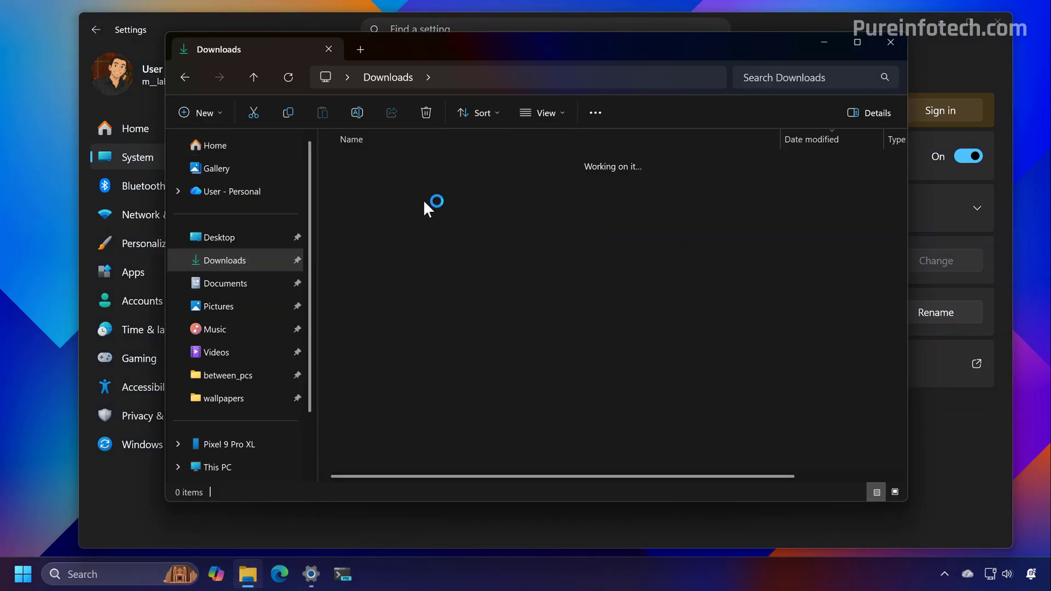
{"action": "mouse_move", "coordinate": [370, 219]}
{"action": "left_mouse_down"}
{"action": "mouse_move", "coordinate": [489, 74]}
{"action": "mouse_move", "coordinate": [508, 9]}
{"action": "mouse_move", "coordinate": [507, 24]}
{"action": "mouse_move", "coordinate": [336, 69]}
{"action": "mouse_move", "coordinate": [618, 69]}
{"action": "mouse_move", "coordinate": [509, 74]}
{"action": "mouse_move", "coordinate": [617, 78]}
{"action": "mouse_move", "coordinate": [455, 213]}
{"action": "left_mouse_up"}
Switch the Drag Tray off and drag image1.jpg again to confirm it no longer appears
{"action": "left_click", "coordinate": [826, 43]}
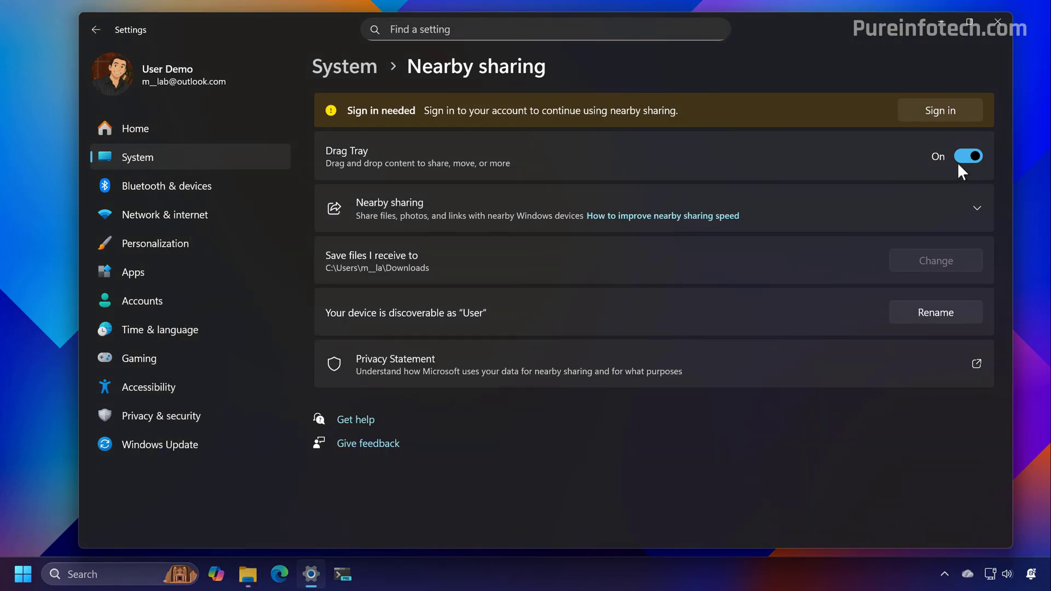
{"action": "left_click", "coordinate": [248, 575]}
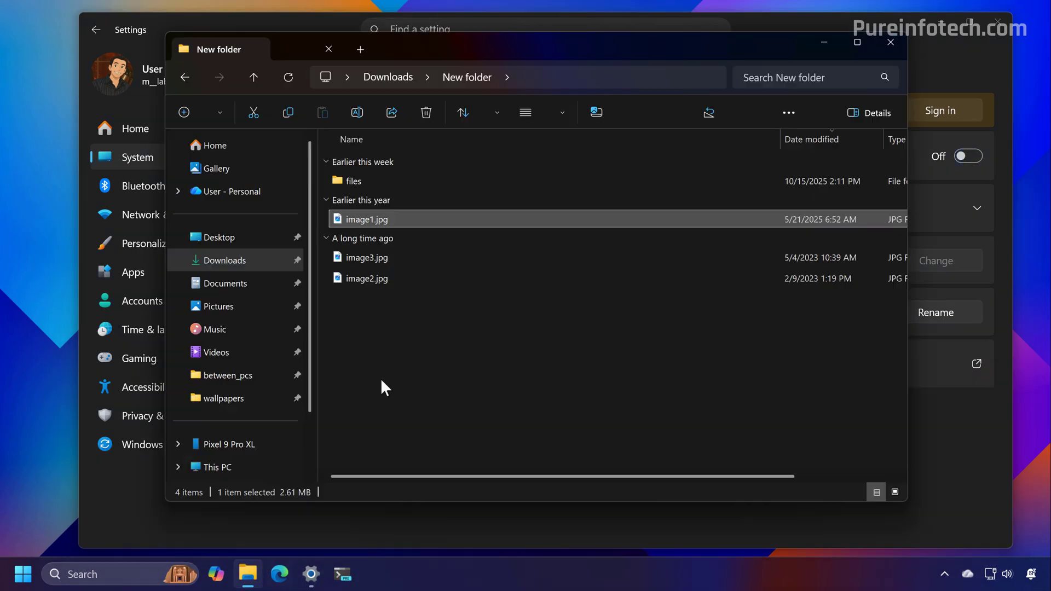
{"action": "mouse_move", "coordinate": [370, 217]}
{"action": "left_mouse_down"}
{"action": "mouse_move", "coordinate": [505, 74]}
{"action": "mouse_move", "coordinate": [521, 15]}
{"action": "mouse_move", "coordinate": [445, 82]}
{"action": "mouse_move", "coordinate": [537, 14]}
{"action": "mouse_move", "coordinate": [417, 148]}
{"action": "mouse_move", "coordinate": [514, 17]}
{"action": "mouse_move", "coordinate": [379, 216]}
{"action": "mouse_move", "coordinate": [366, 218]}
{"action": "left_mouse_up"}
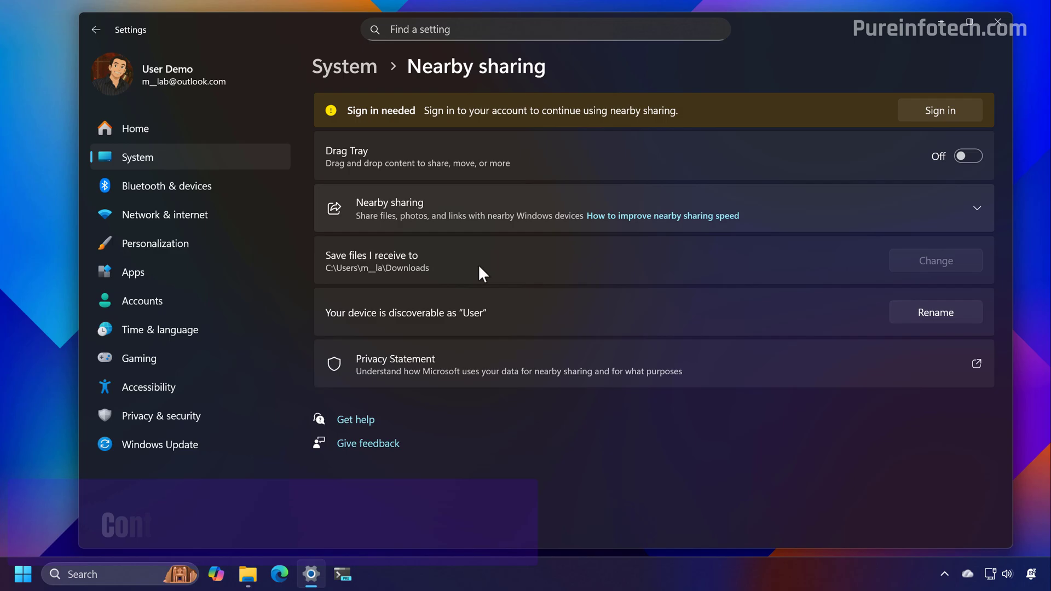
In Accessibility > Contrast themes, toggle the contrast-themes keyboard shortcut off and back on
{"action": "left_click", "coordinate": [160, 388]}
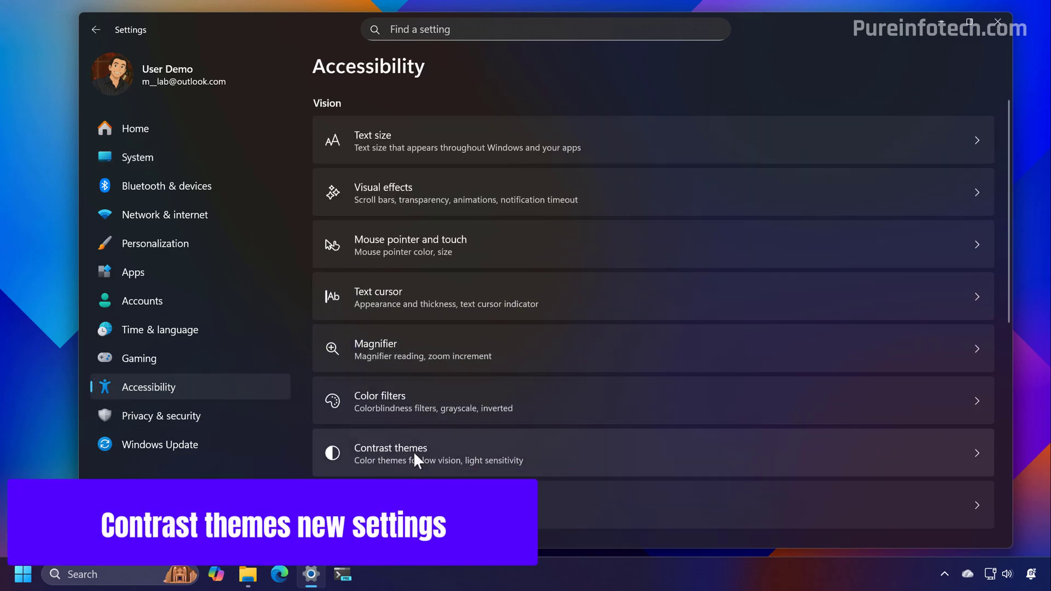
{"action": "left_click", "coordinate": [416, 448]}
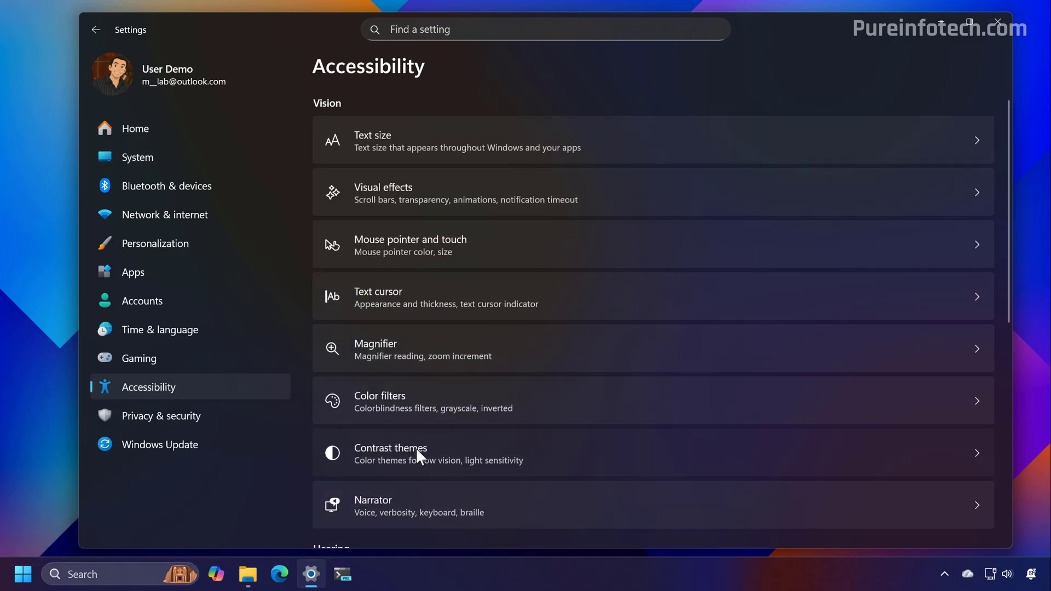
{"action": "scroll", "coordinate": [674, 394], "scroll_direction": "down", "scroll_amount": 3}
{"action": "scroll", "coordinate": [674, 398], "scroll_direction": "down", "scroll_amount": 2}
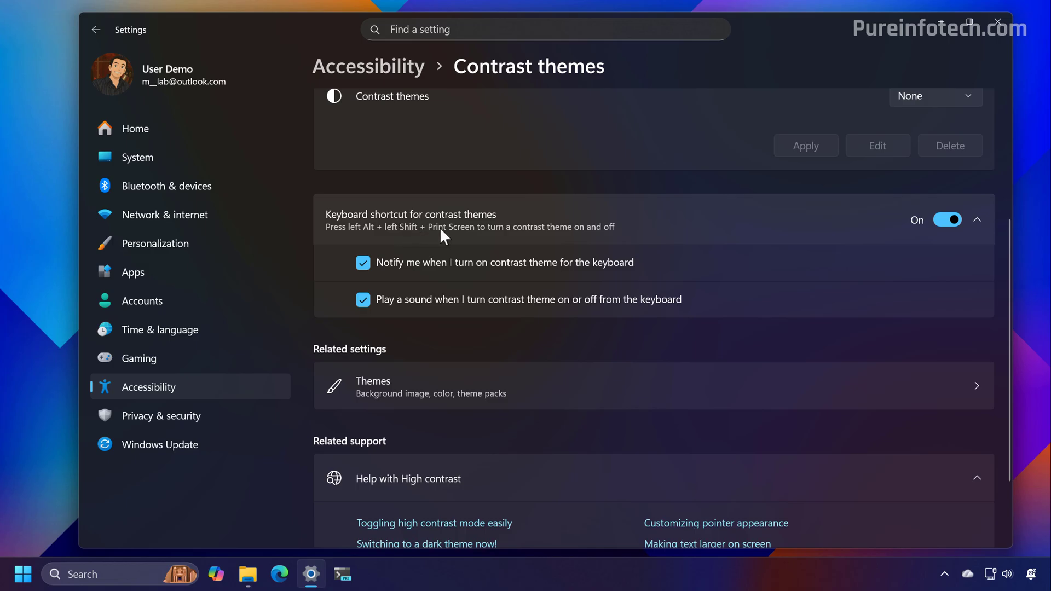
{"action": "left_click", "coordinate": [948, 219]}
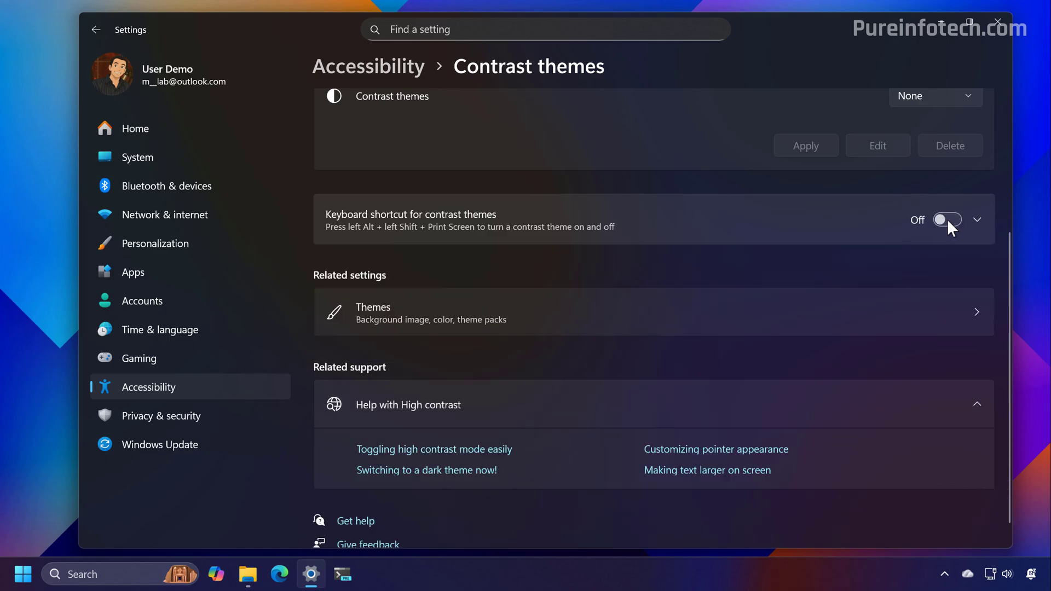
{"action": "left_click", "coordinate": [947, 219]}
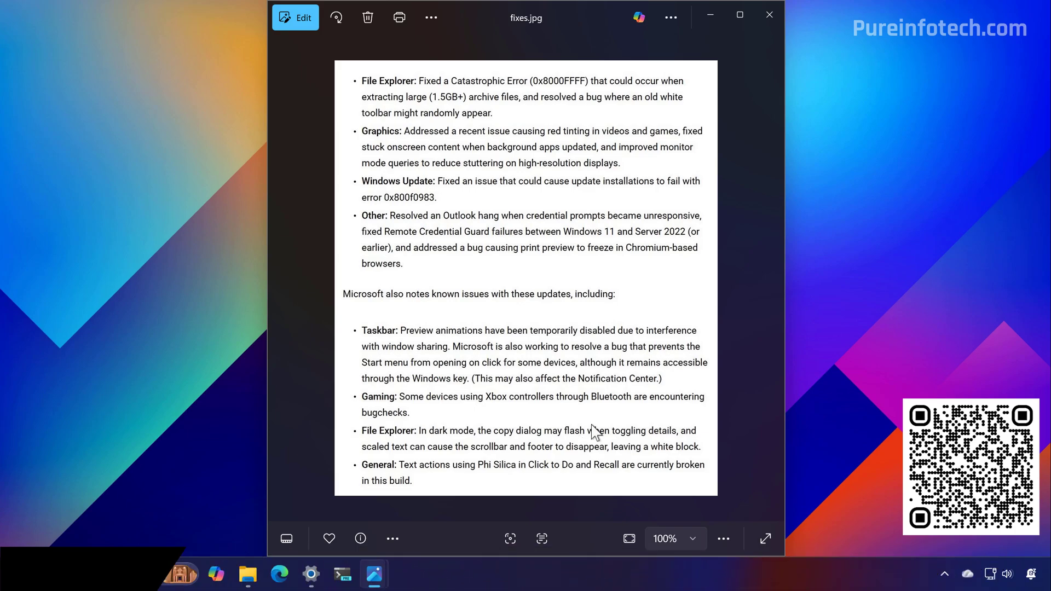
Hide the Photos viewer with Win+D to show the desktop
{"action": "key", "text": "super+d"}
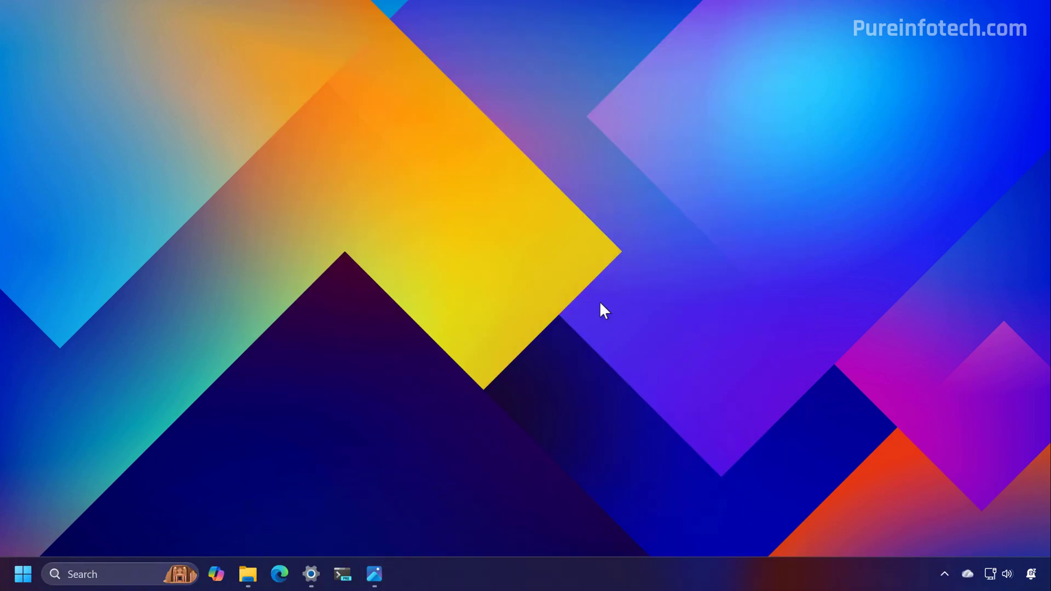